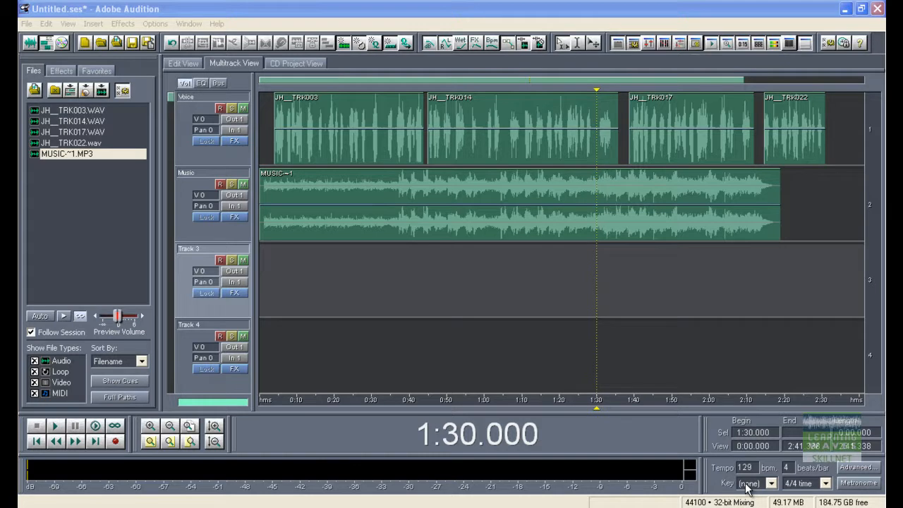
Split the first voice clip at the 0:30 mark and drag the split-off piece.
left_click(342, 118)
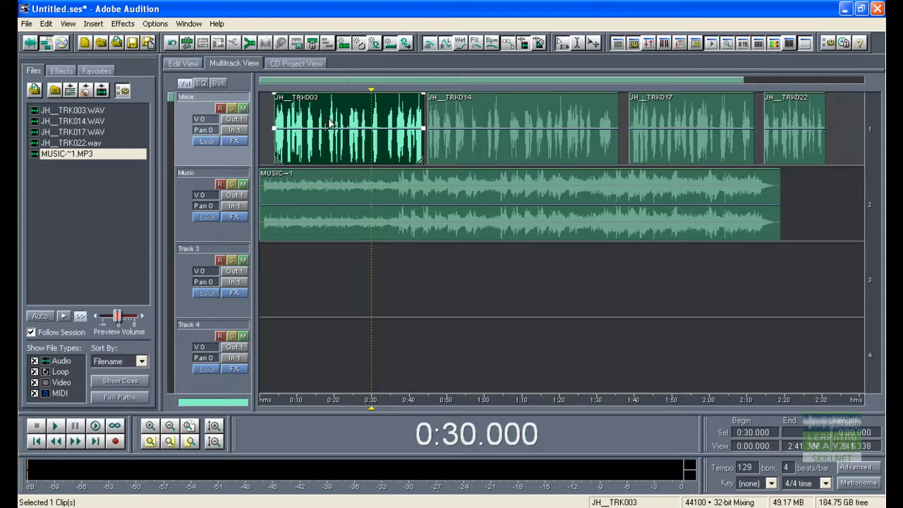
left_click(328, 123)
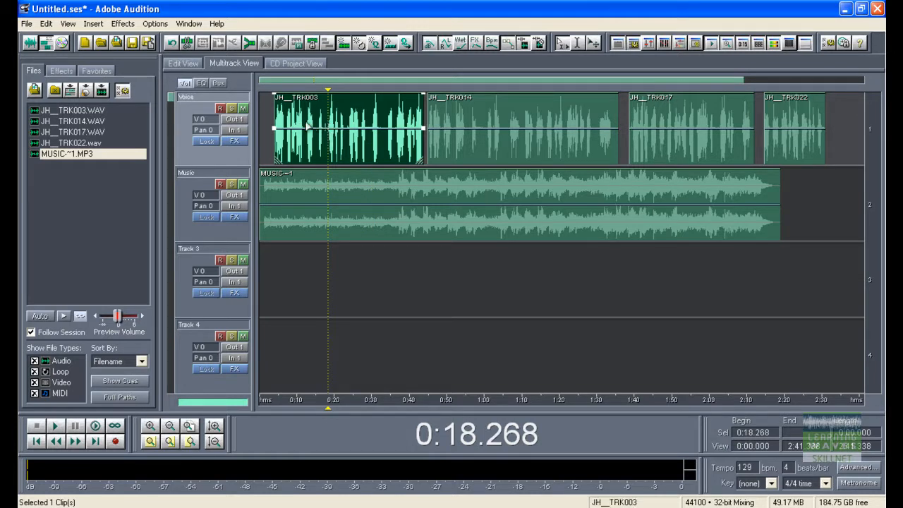
left_click(372, 126)
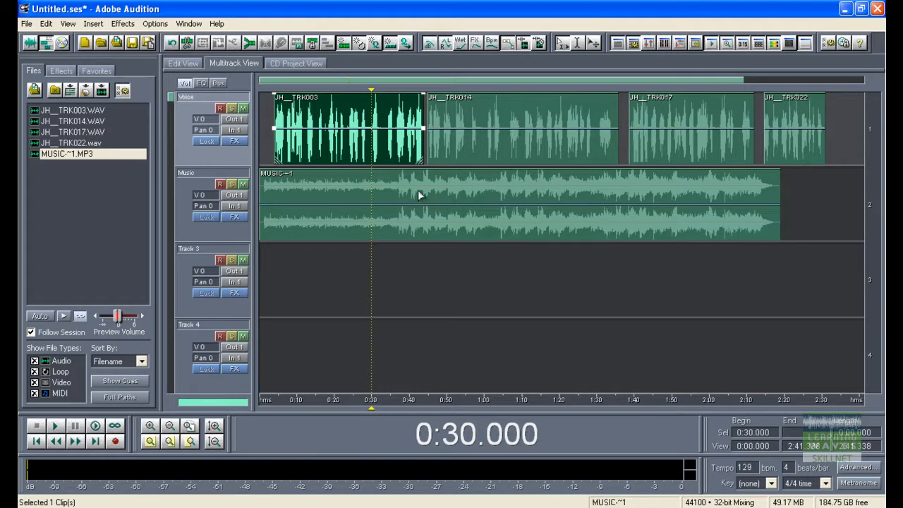
key("ctrl+k")
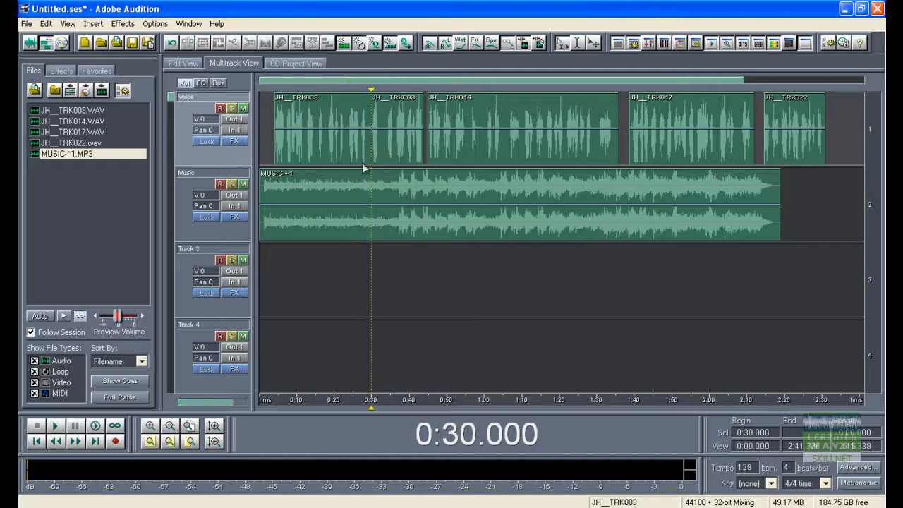
left_click_drag(388, 148, 417, 148)
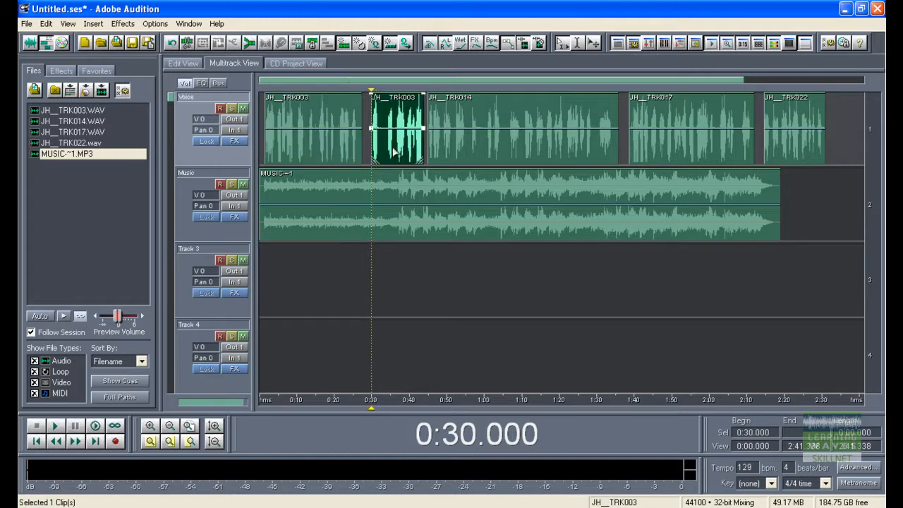
Undo the split and the move, then deselect the clip.
key("ctrl+z")
key("ctrl+z")
key("ctrl+z")
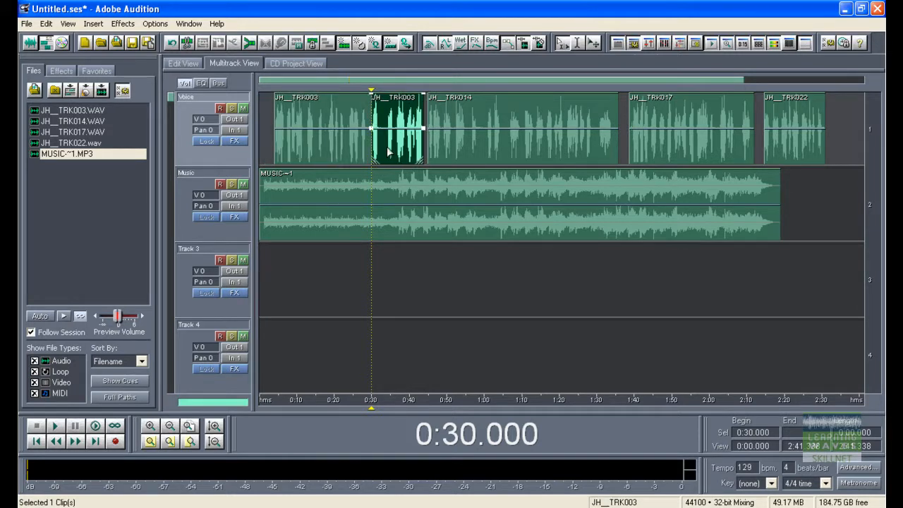
left_click(400, 306)
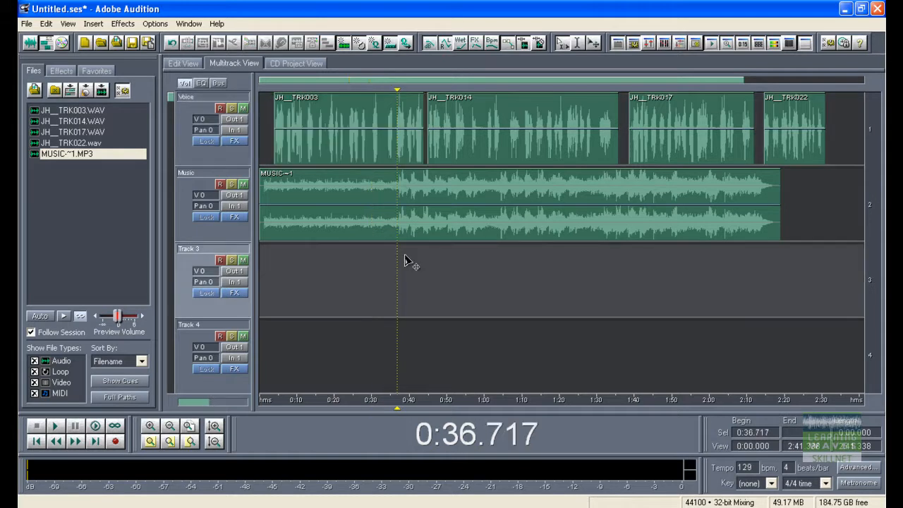
Select time ranges inside the first and second voice clips.
left_click_drag(345, 130, 360, 133)
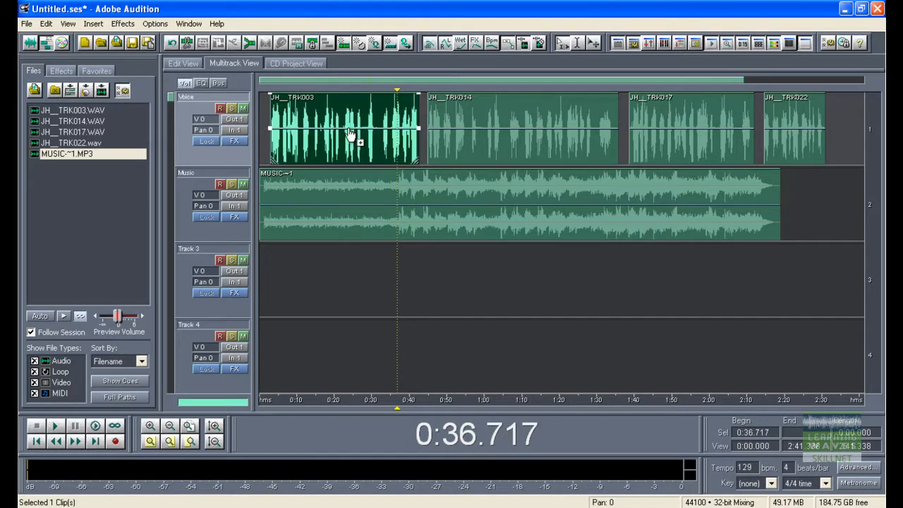
left_click(739, 151)
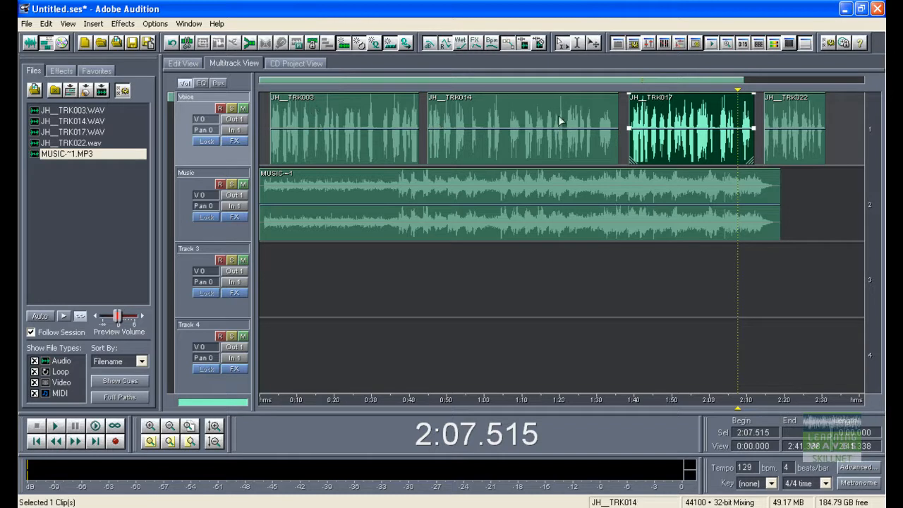
left_click_drag(316, 115, 271, 117)
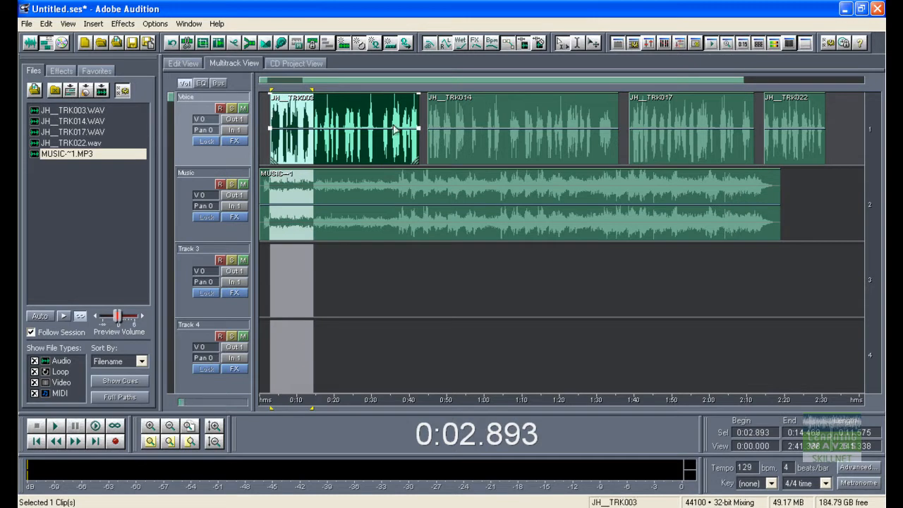
left_click(566, 119)
left_click_drag(566, 119, 618, 120)
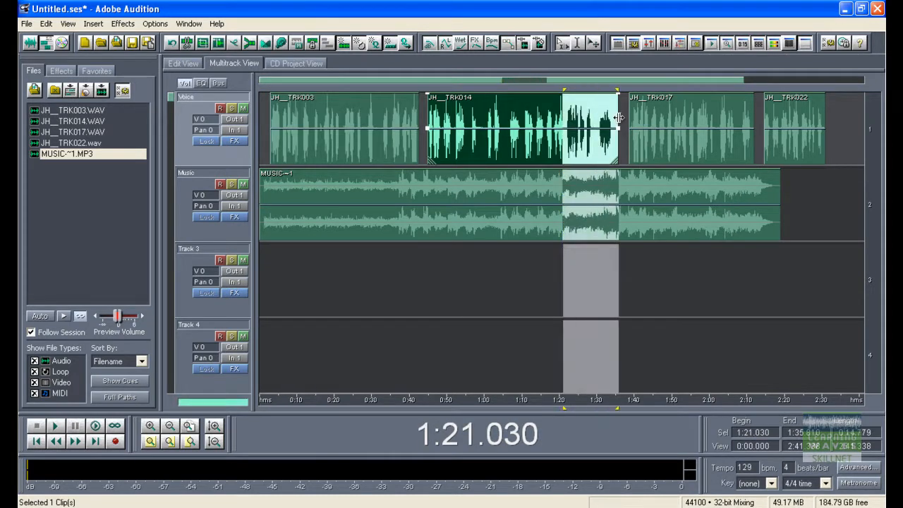
Trim the end of the first voice clip back to about 0:09.
left_click(324, 105)
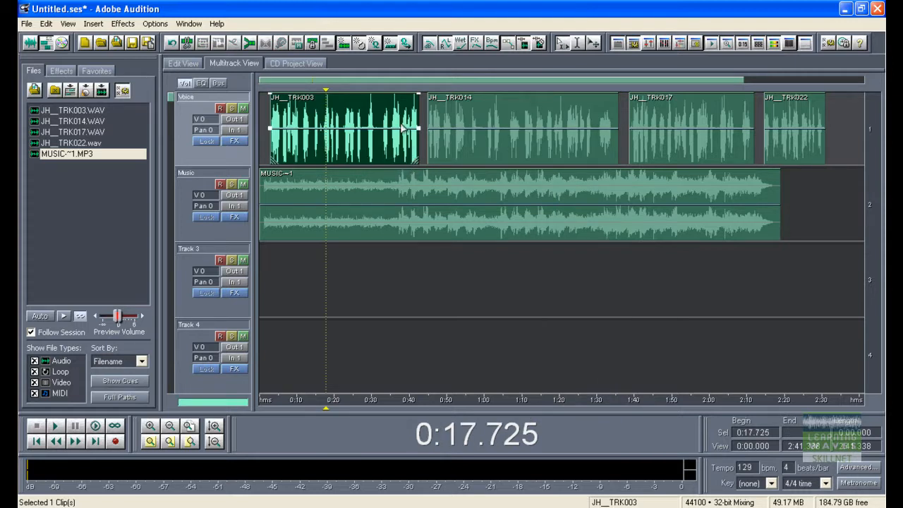
left_click(356, 103)
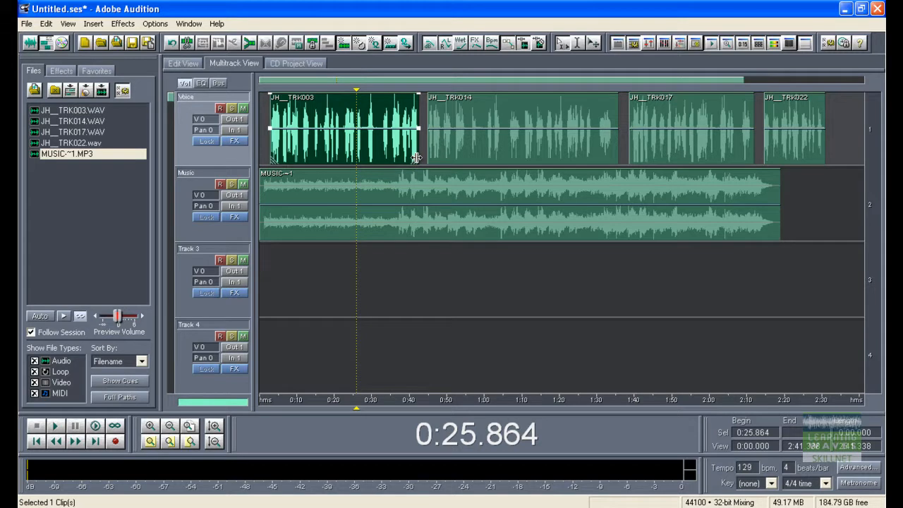
left_click_drag(416, 156, 313, 158)
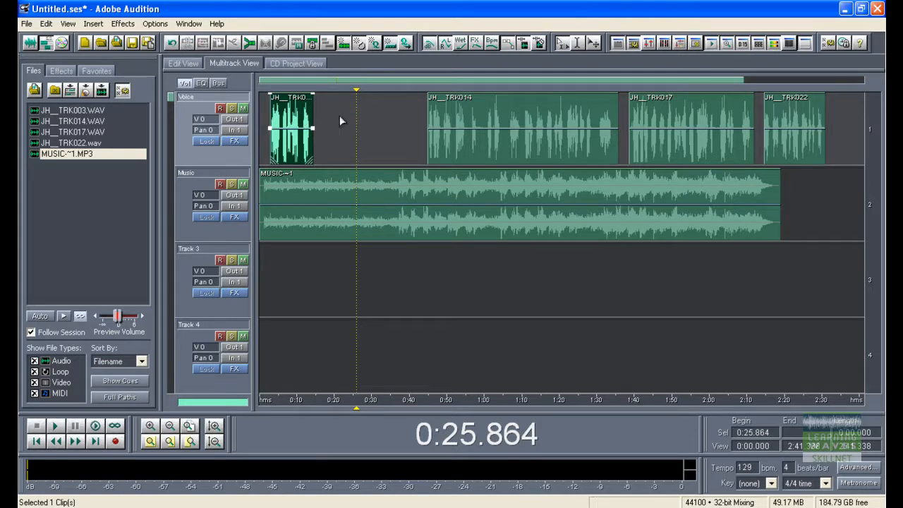
mouse_move(310, 161)
left_mouse_down()
mouse_move(417, 160)
mouse_move(302, 158)
left_mouse_up()
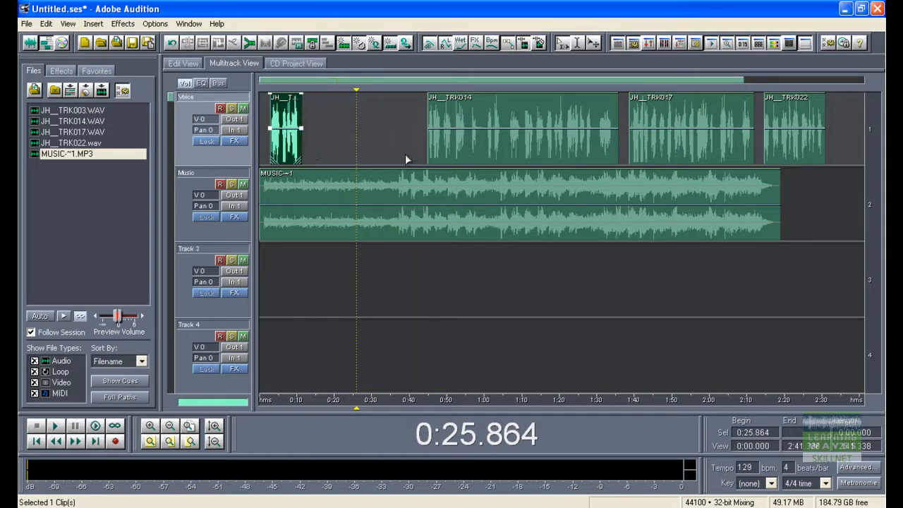
Trim the start of the second voice clip, then undo all three clip edits.
left_click(458, 158)
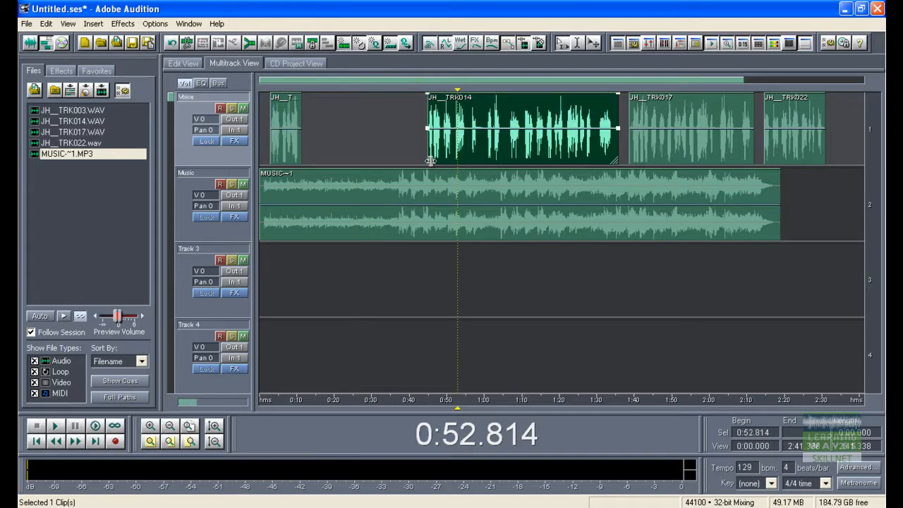
left_click(474, 157)
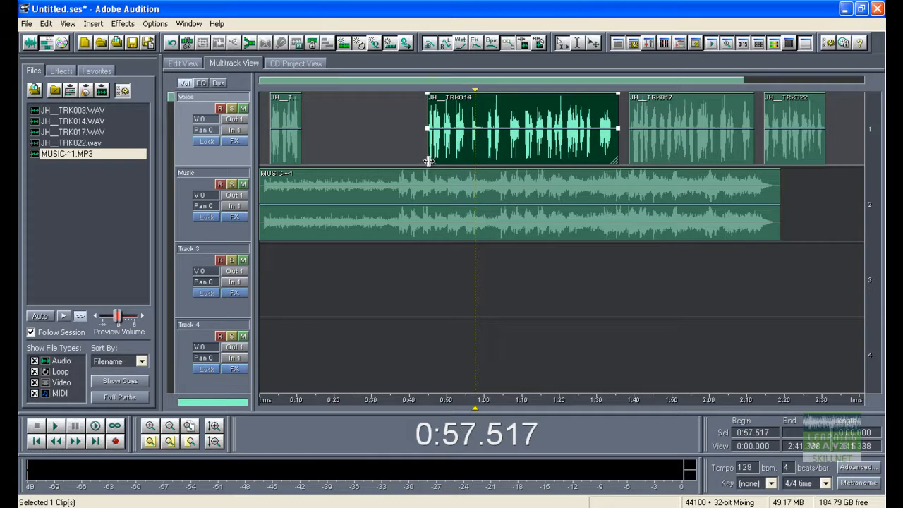
left_click_drag(429, 161, 321, 148)
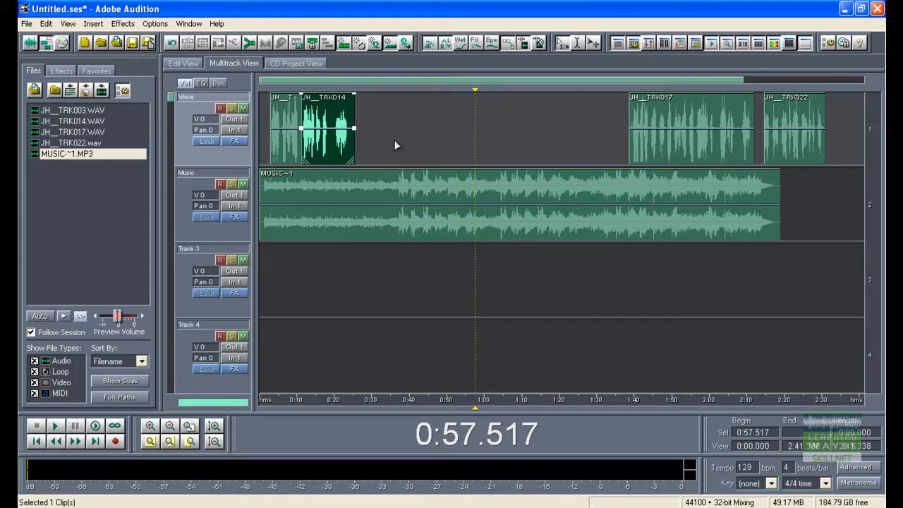
key("ctrl+z")
key("ctrl+z")
key("ctrl+z")
key("ctrl+z")
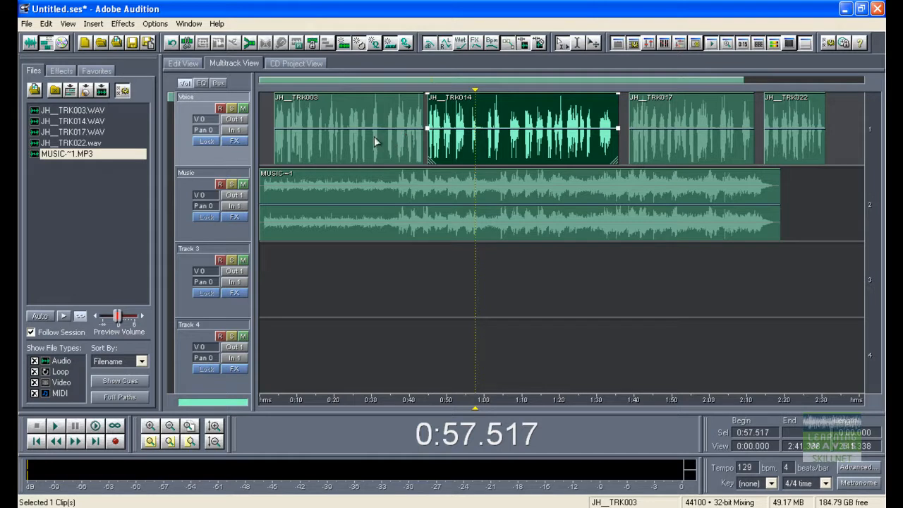
Group the first three voice clips together with the music clip.
left_click(349, 131)
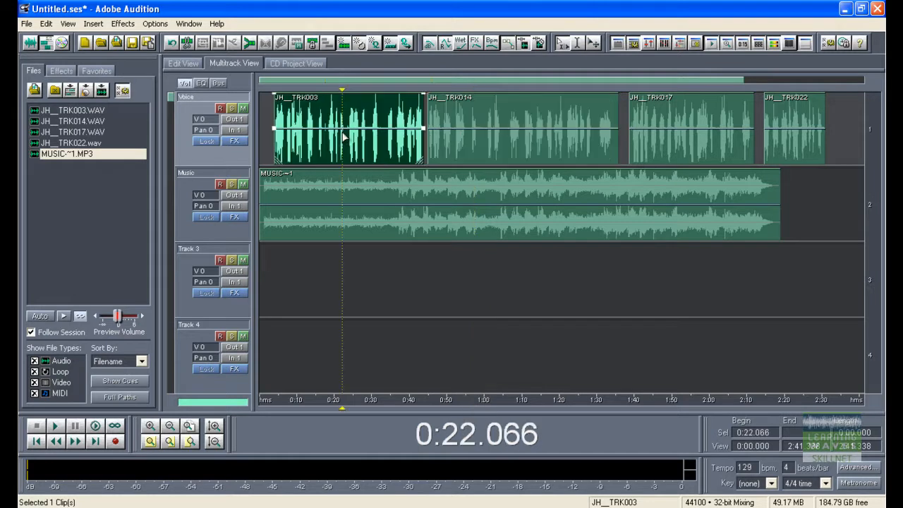
left_click(485, 141, "ctrl")
left_click(638, 134, "ctrl")
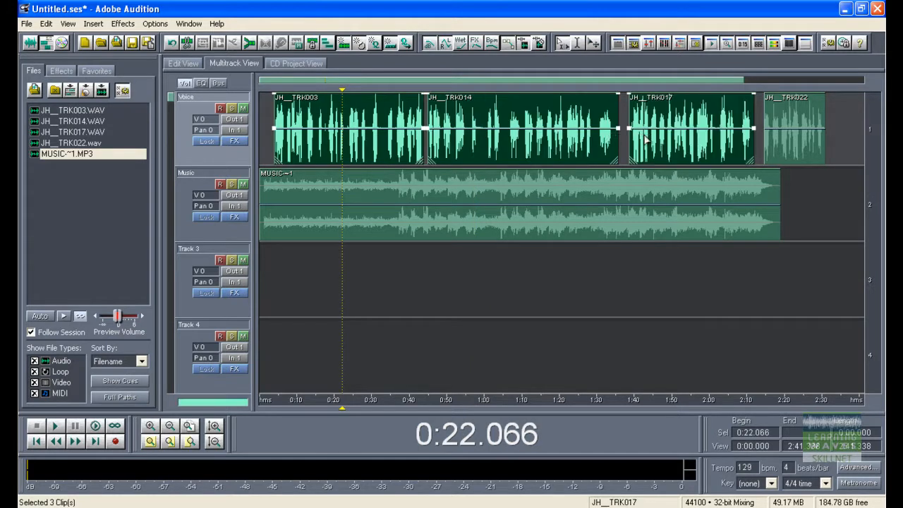
left_click(615, 209, "ctrl")
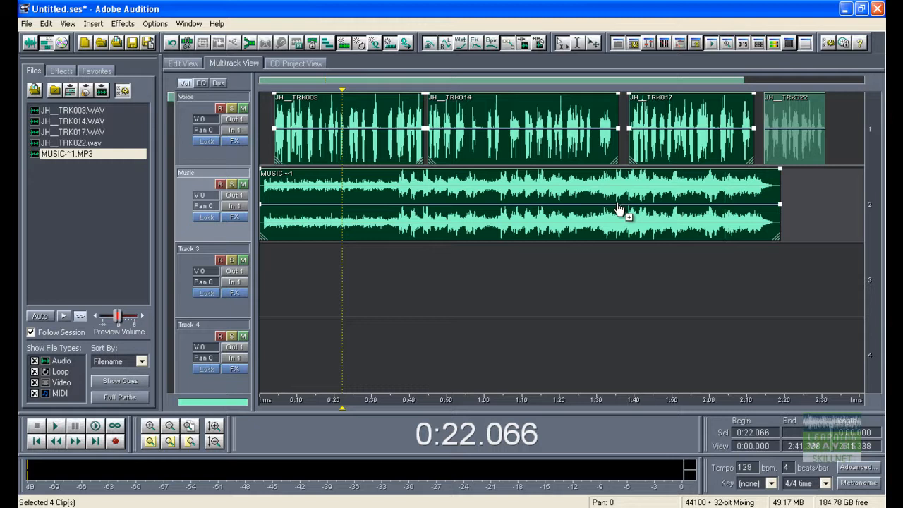
key("ctrl+g")
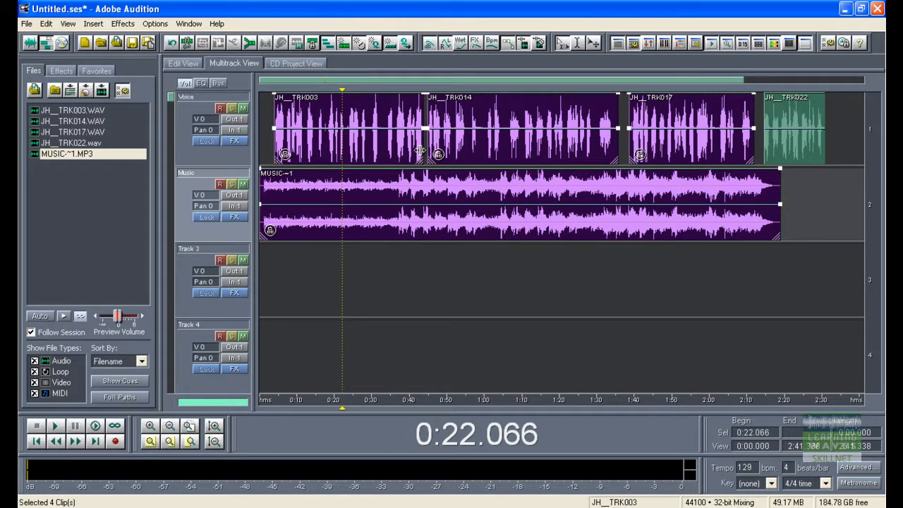
Remove the clip grouping and select only the music clip.
right_click(65, 289)
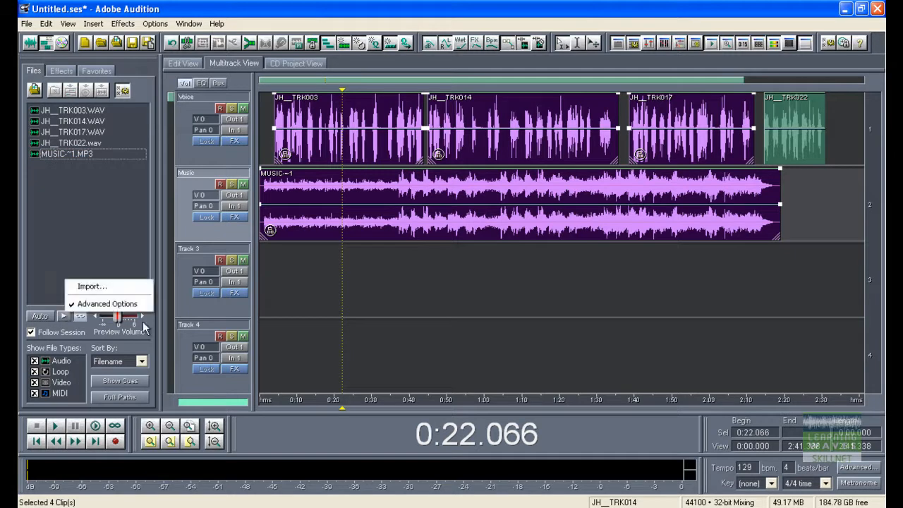
left_click(406, 228)
left_click_drag(405, 228, 373, 220)
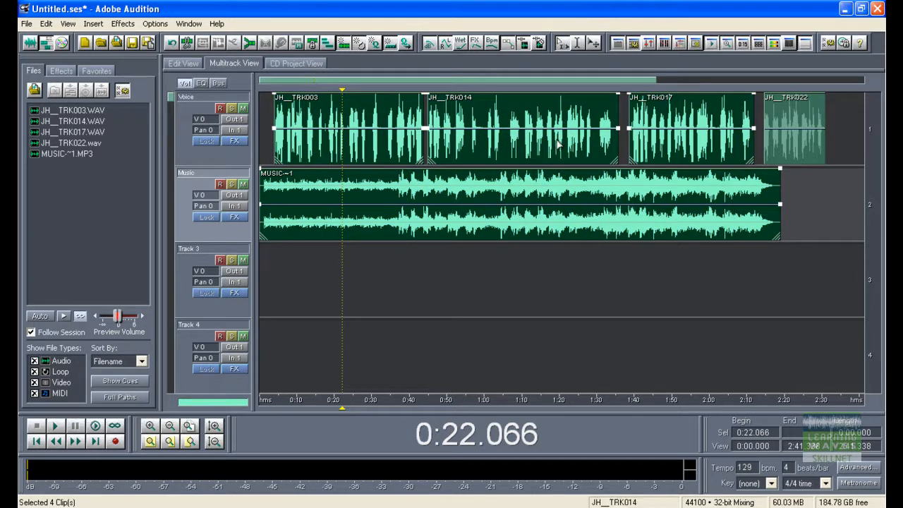
left_click(537, 201)
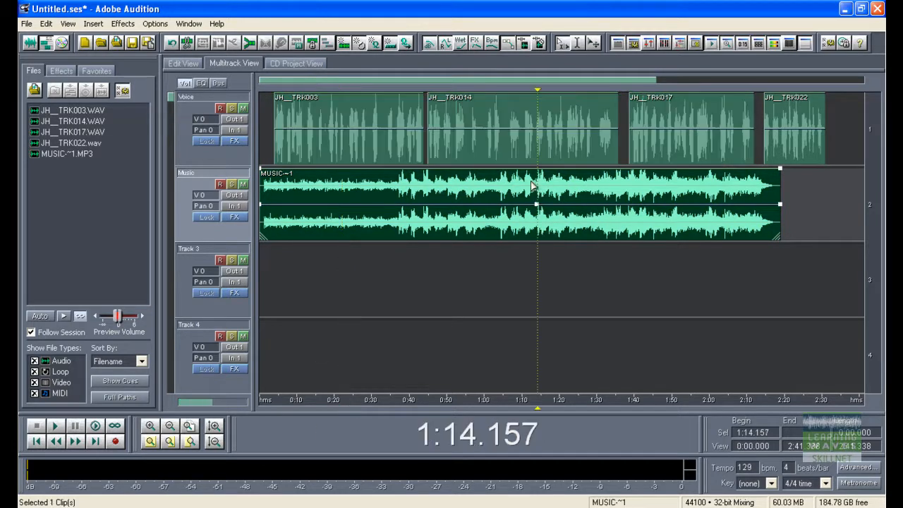
Move the second voice clip to Track 3 near 0:15 and the third voice clip to Track 4 near 0:47.
left_click(665, 123)
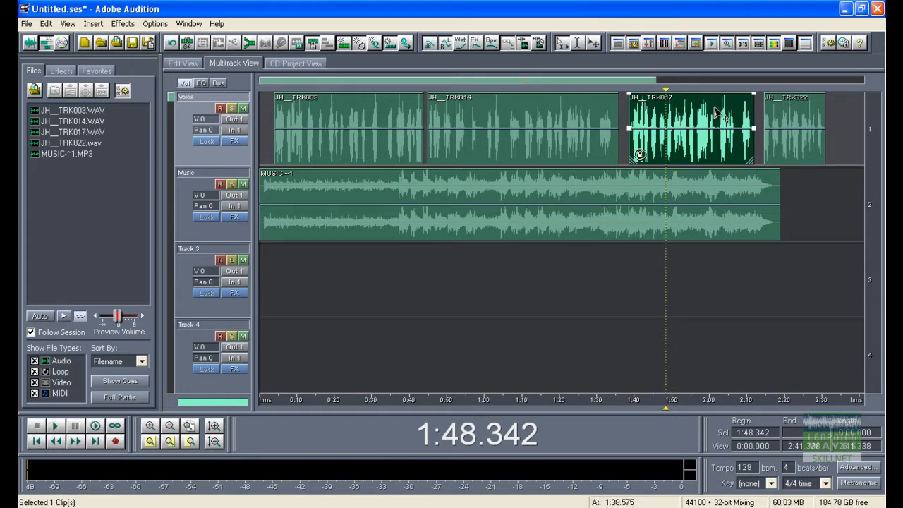
left_click_drag(698, 120, 636, 118)
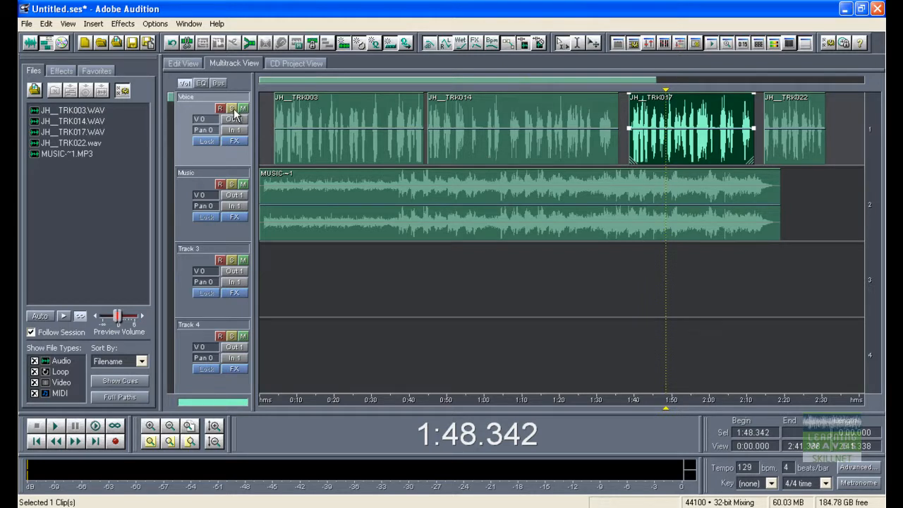
left_click_drag(518, 146, 407, 299)
left_click(645, 152)
left_click_drag(646, 154, 452, 367)
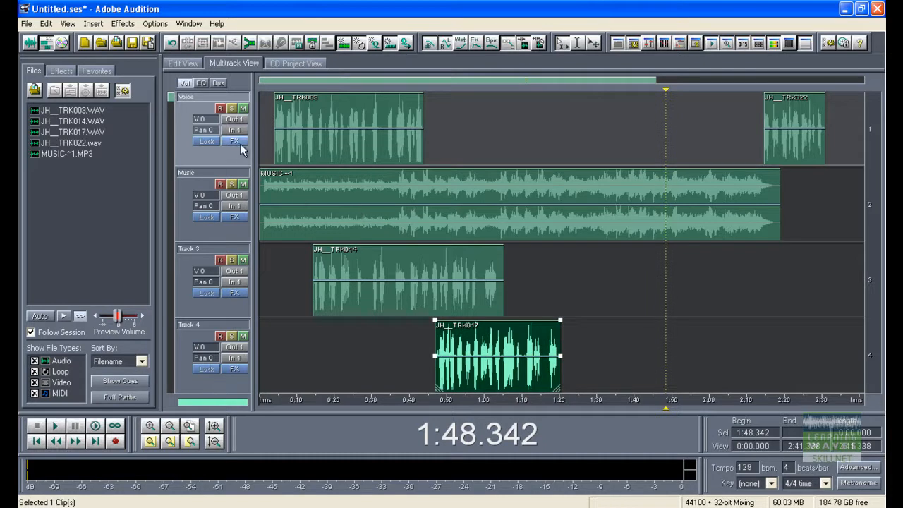
Toggle mute on the Voice and Music tracks and solo on the Voice track, then clear them.
left_click(243, 109)
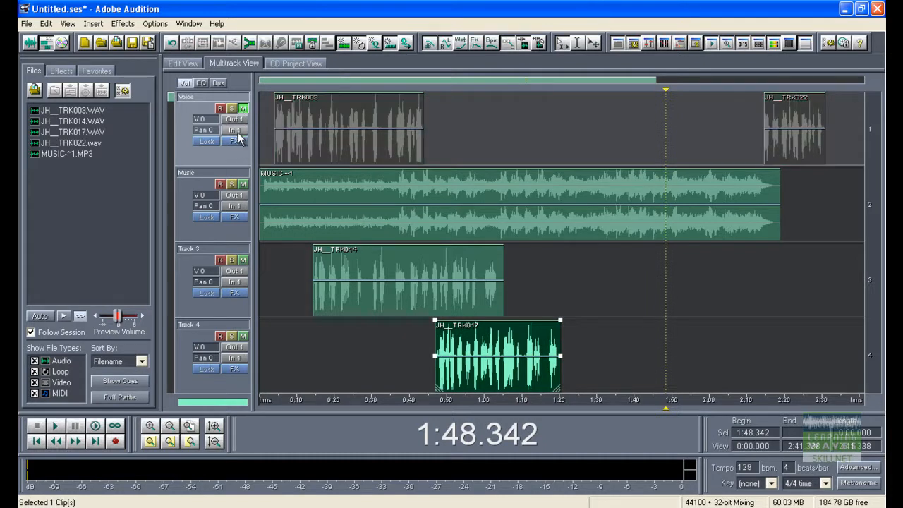
left_click(242, 185)
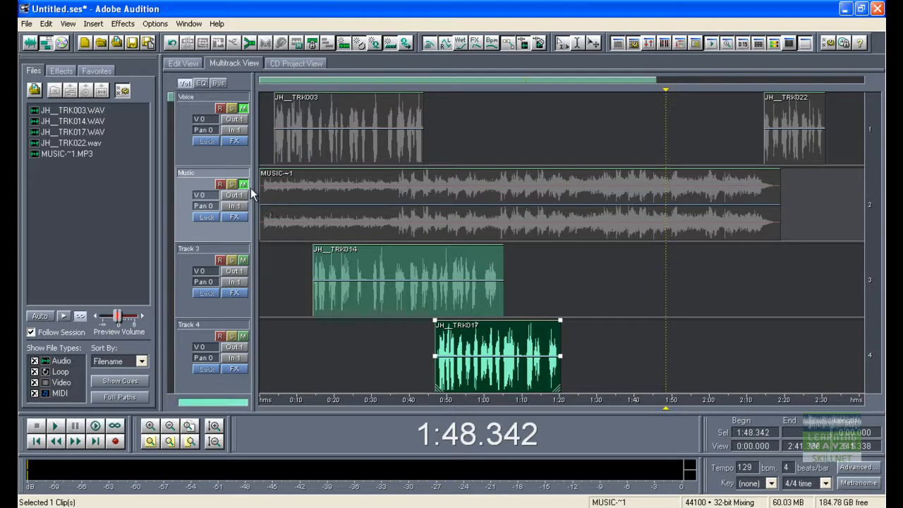
left_click(245, 185)
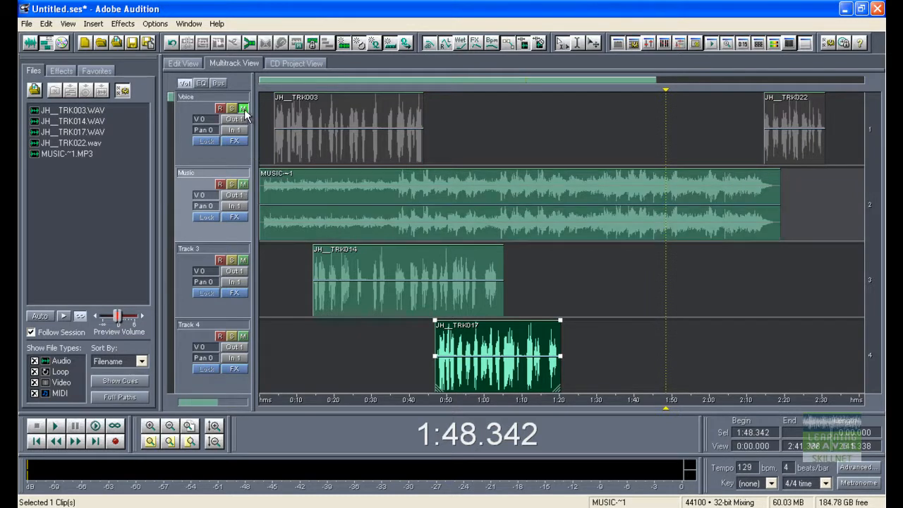
left_click(244, 108)
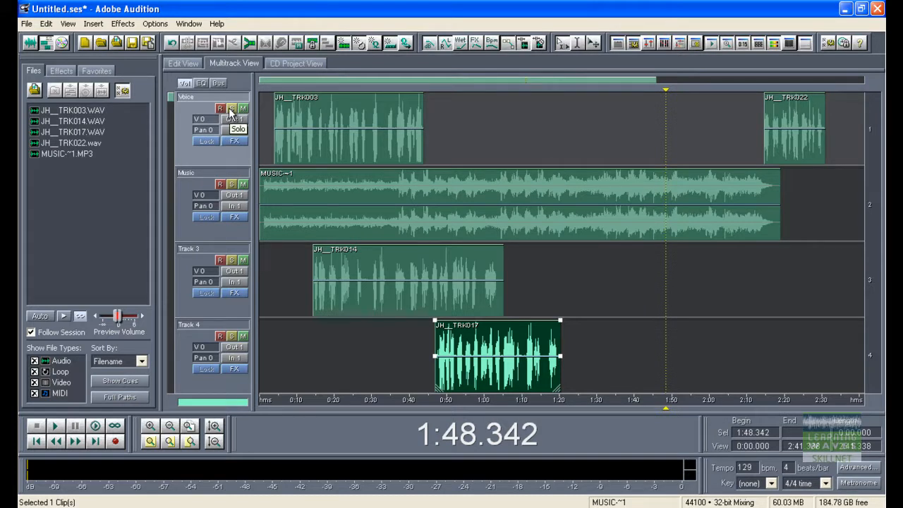
left_click(231, 108)
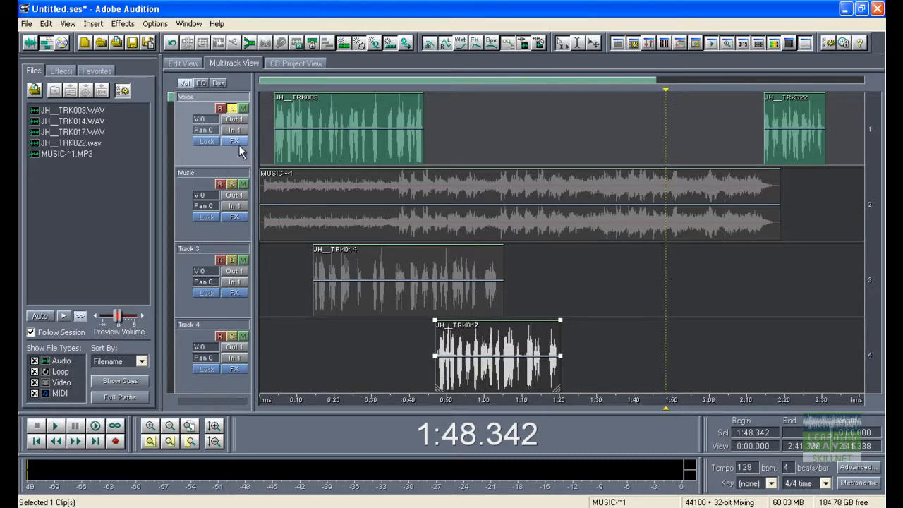
left_click(230, 109)
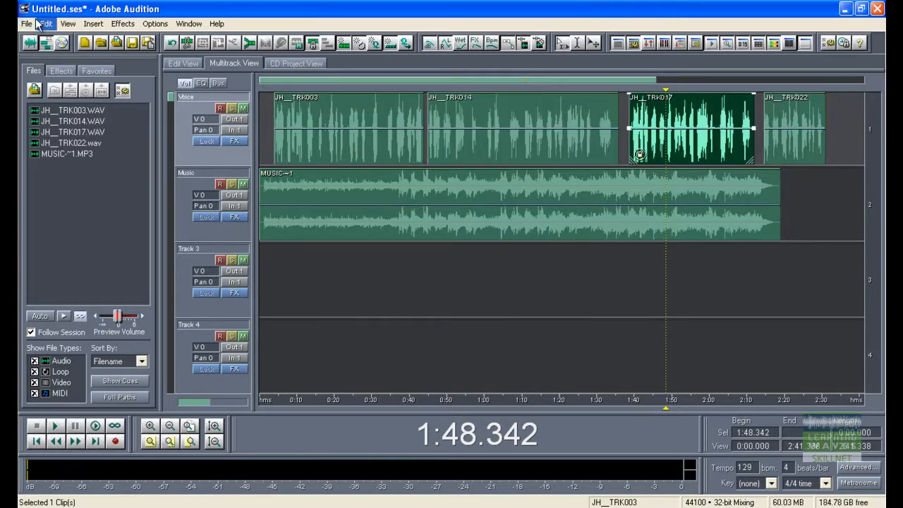
Save the session as Demo 1 and deselect the clips.
left_click(29, 24)
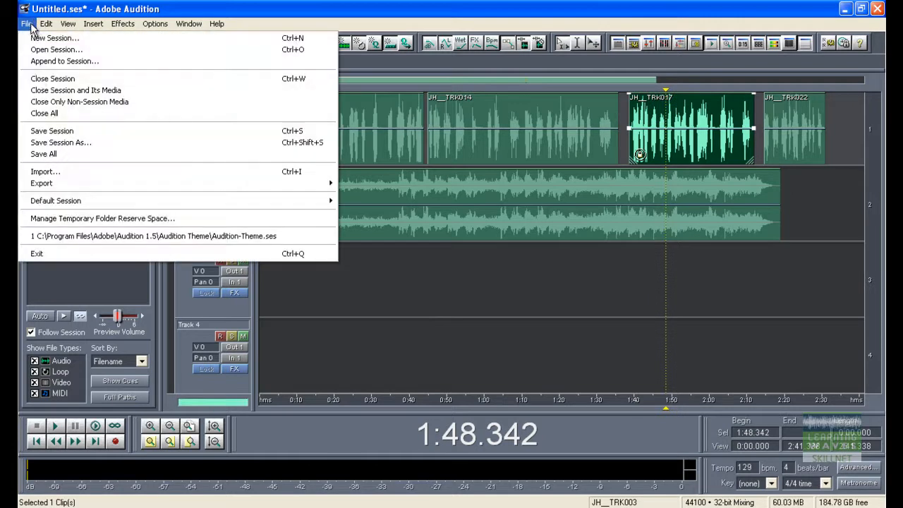
left_click(67, 139)
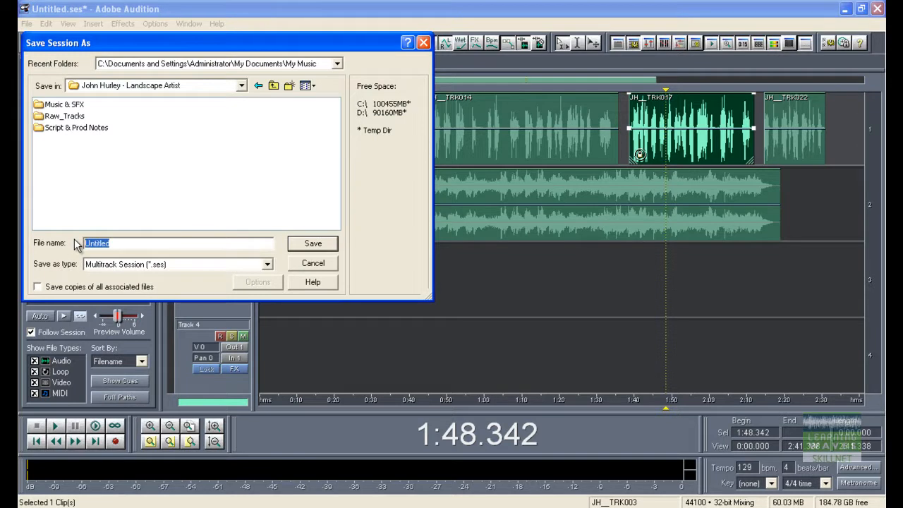
key("BackSpace")
type("Demo 1")
key("Return")
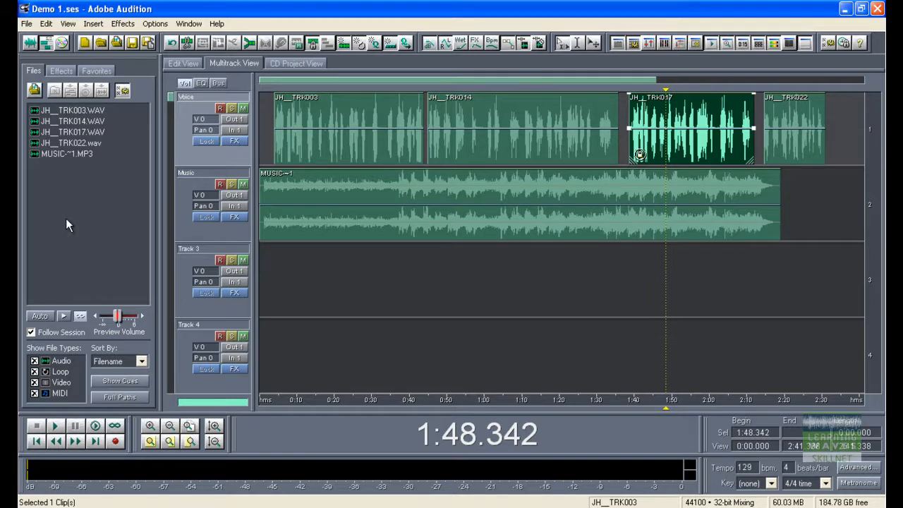
left_click(648, 282)
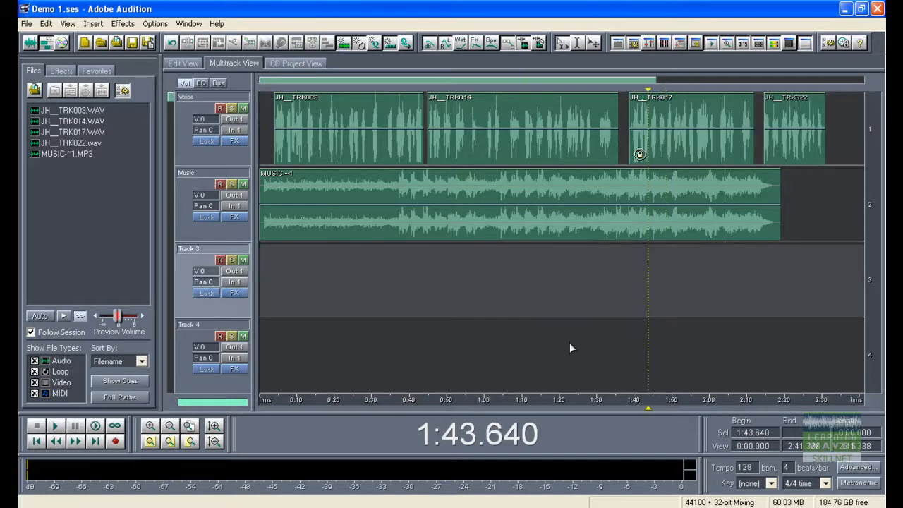